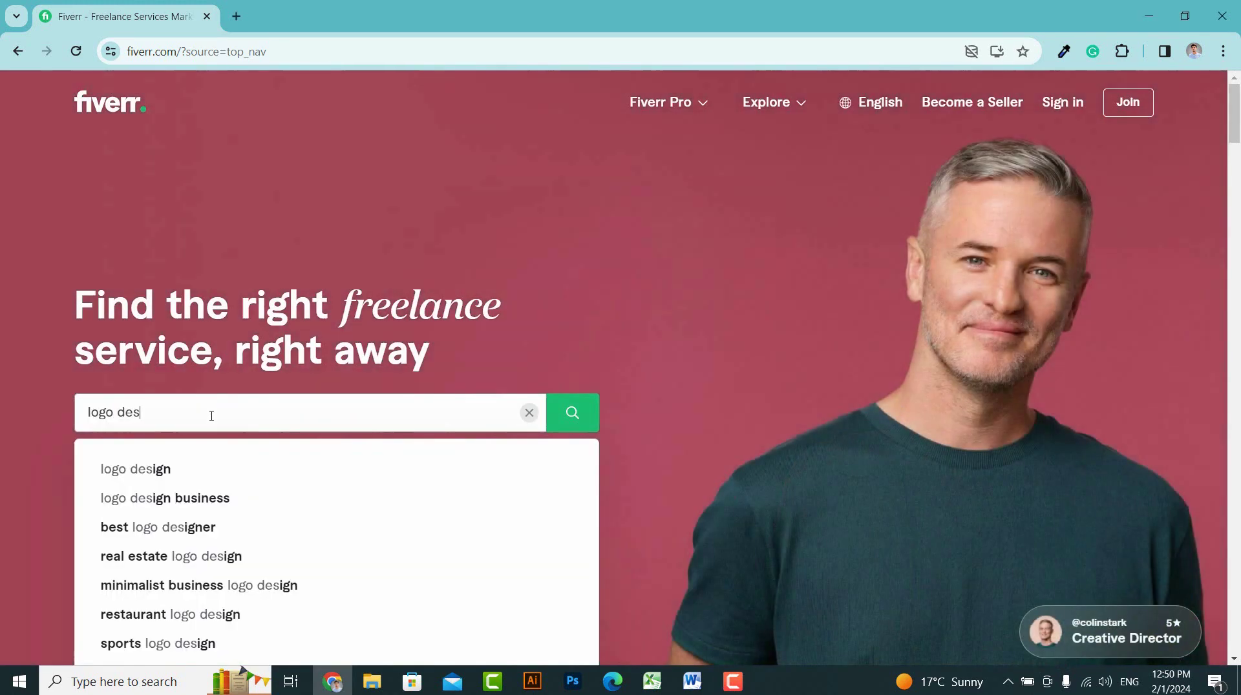
# Search Fiverr for 'logo design' and scroll through the gig results
pyautogui.click(200, 471)
pyautogui.scroll(-8, 1209, 399)
pyautogui.scroll(-12, 1207, 517)
pyautogui.scroll(-7, 1207, 517)
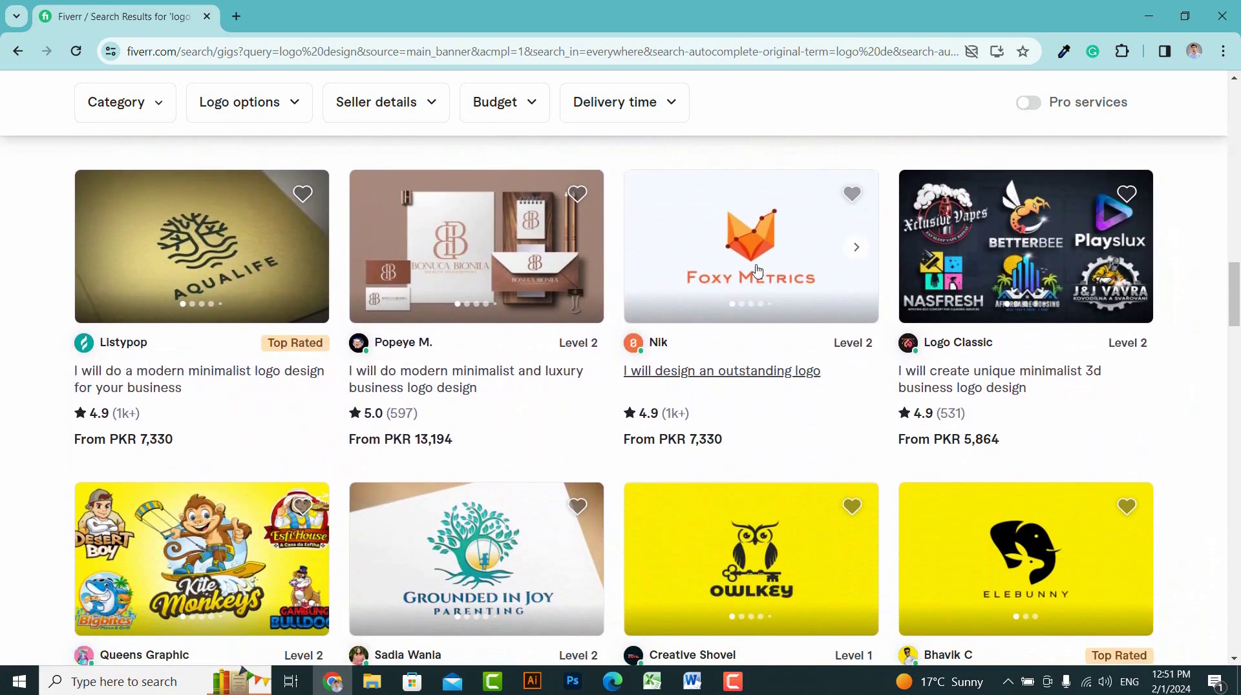
# Open a logo design gig and compare its Basic, Standard and Premium packages
pyautogui.click(756, 271)
pyautogui.doubleClick(295, 249)
pyautogui.click(409, 253)
pyautogui.click(944, 187)
pyautogui.click(1039, 194)
pyautogui.click(836, 187)
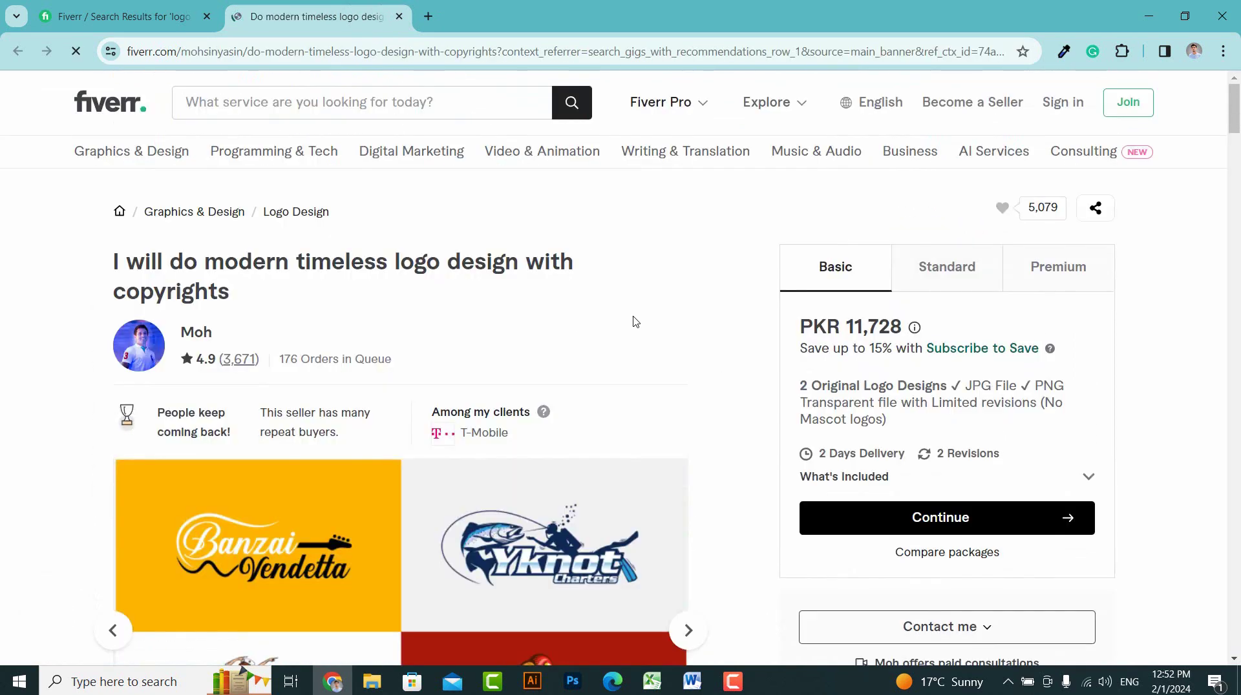
# Check the 176 Orders in Queue figure and review the three packages again
pyautogui.moveTo(279, 360); pyautogui.dragTo(392, 360)
pyautogui.click(142, 259)
pyautogui.click(938, 275)
pyautogui.click(1080, 269)
pyautogui.click(839, 278)
# Browse the gig's sample logo gallery, then close the extra gig page
pyautogui.scroll(-5, 723, 383)
pyautogui.click(687, 308)
pyautogui.click(687, 308)
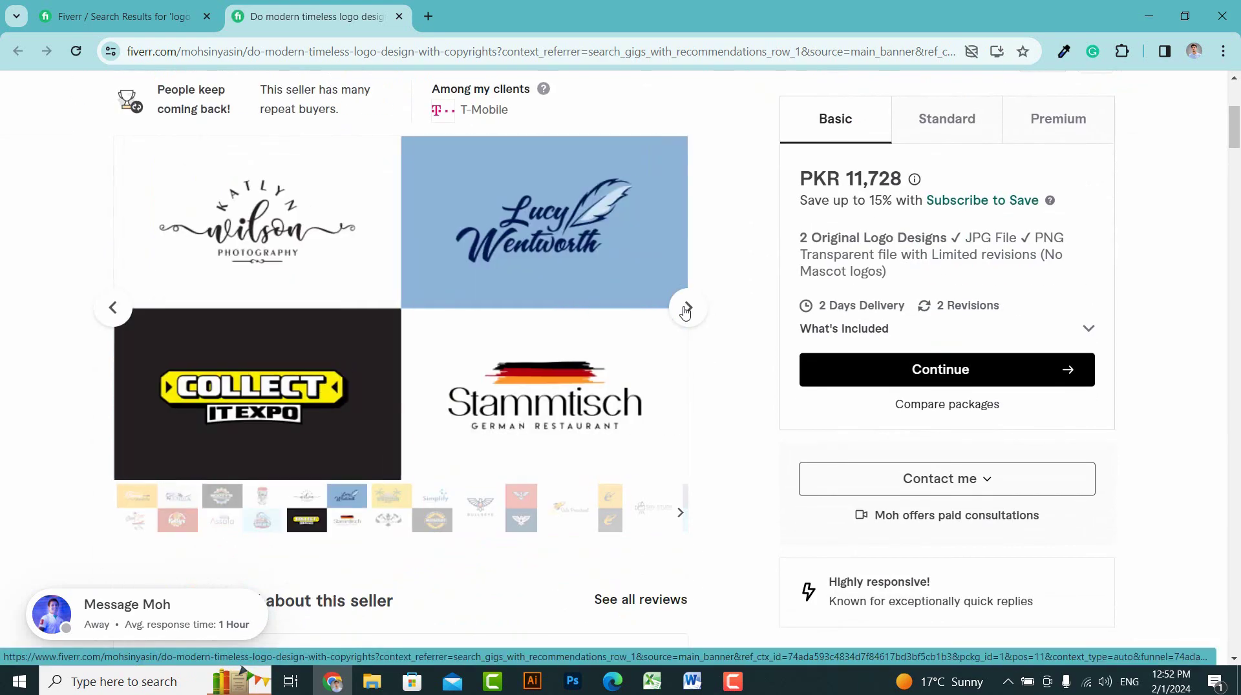
pyautogui.click(685, 309)
pyautogui.scroll(5, 778, 313)
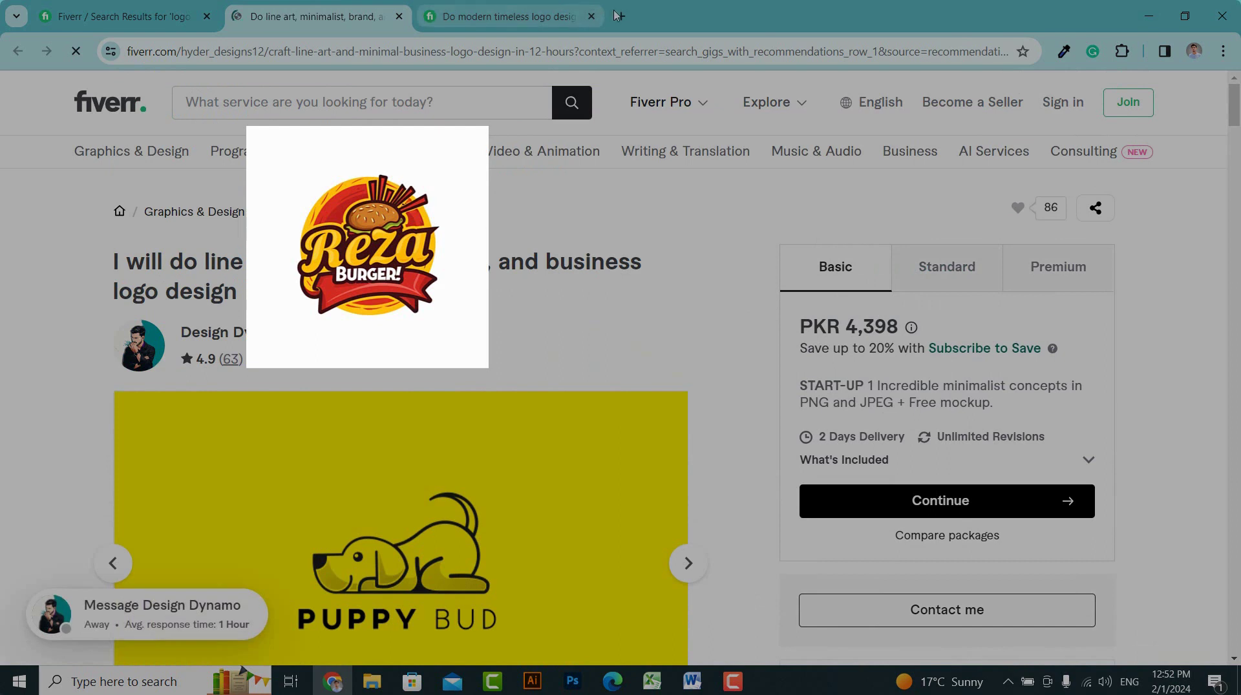
pyautogui.click(591, 17)
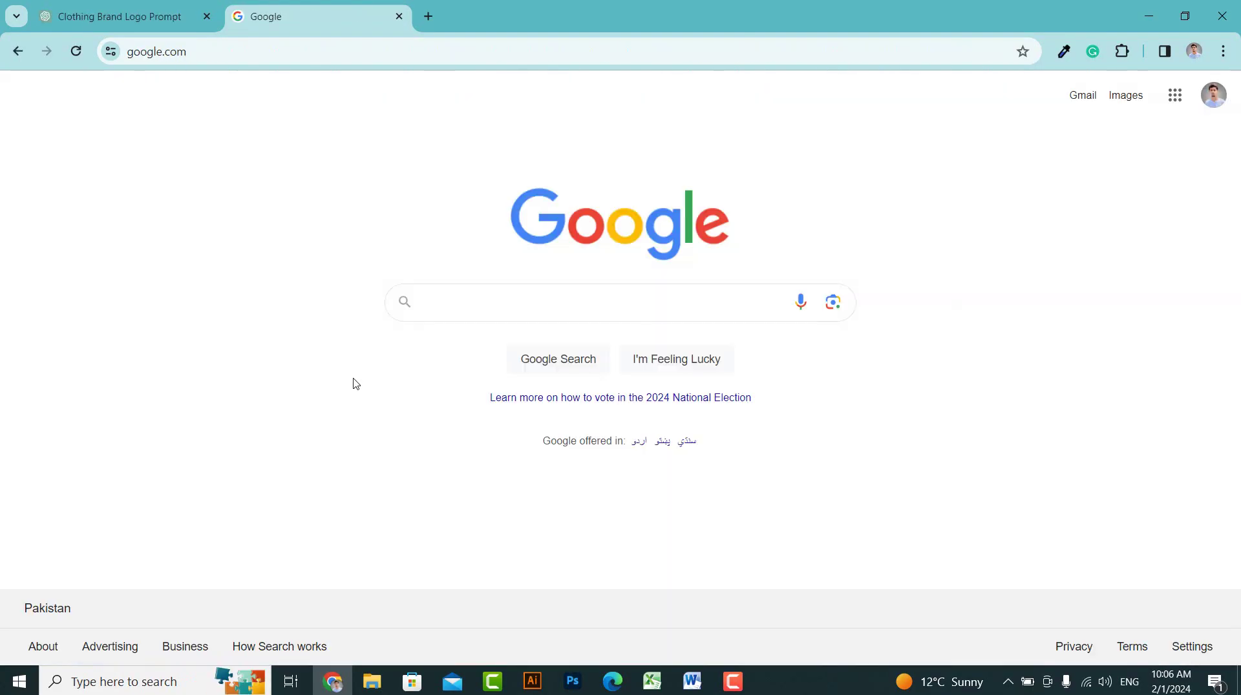
# Search Google for 'ideogram' and open the ideogram.ai website
pyautogui.click(446, 299)
pyautogui.write('ideogram')
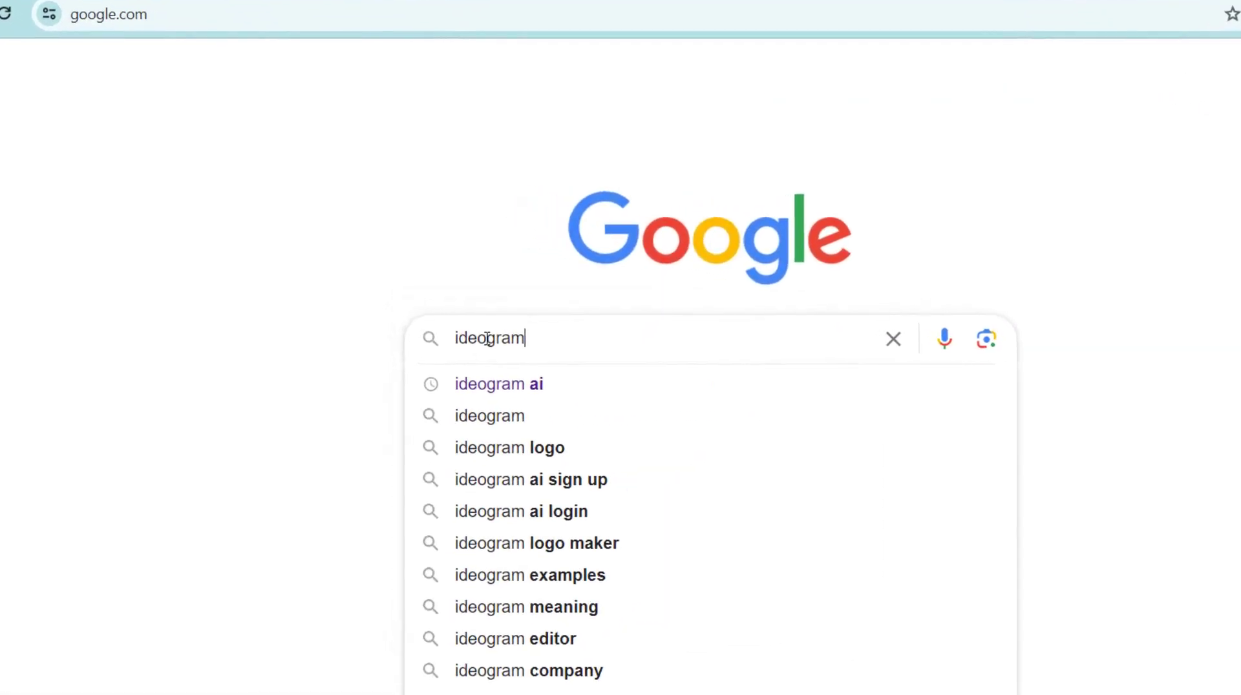
pyautogui.moveTo(526, 338); pyautogui.dragTo(434, 347)
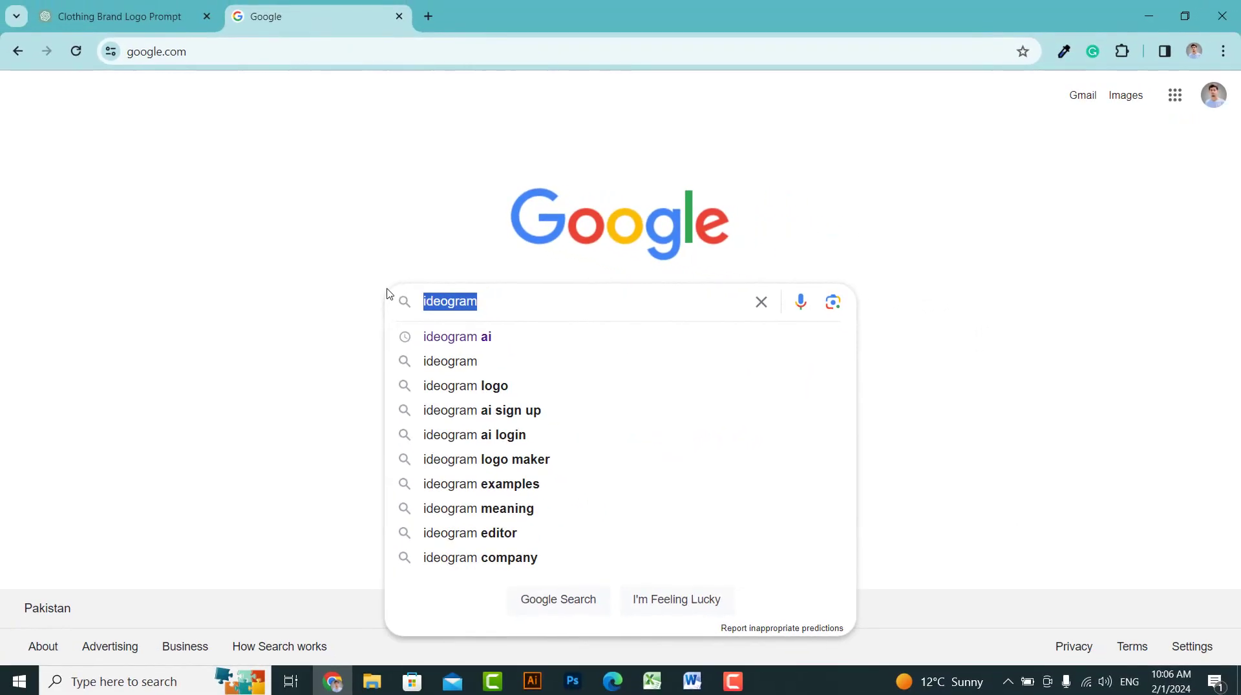
pyautogui.press('Return')
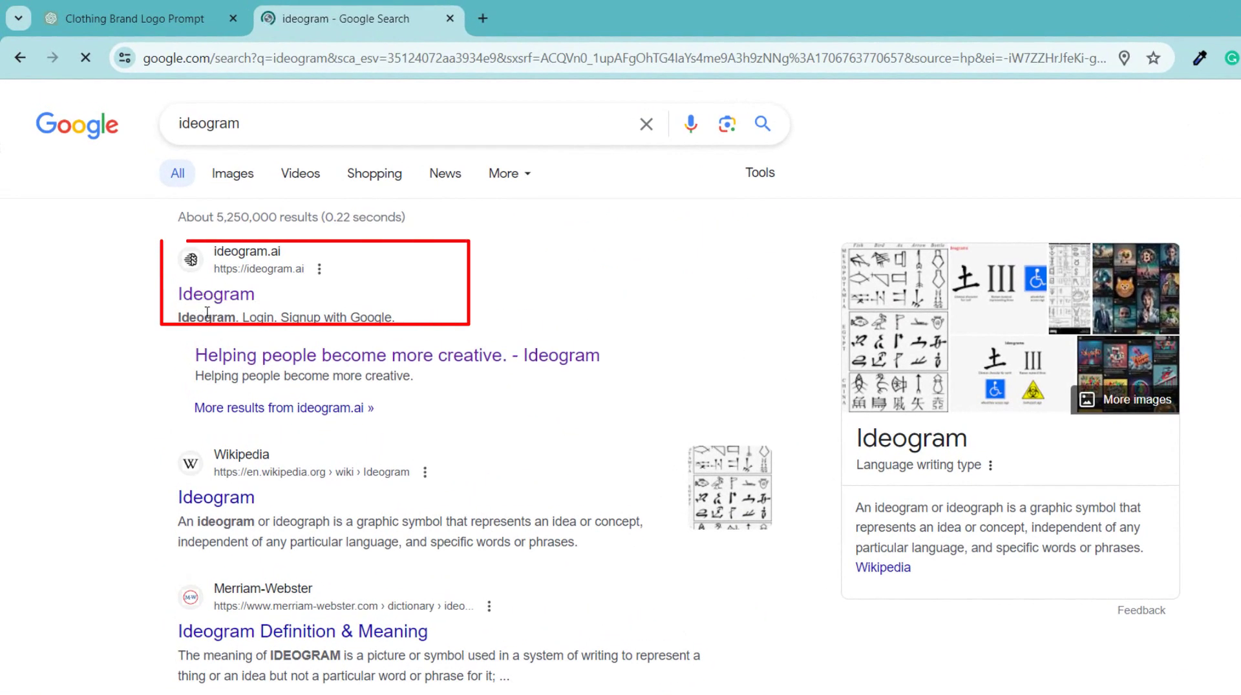
pyautogui.click(214, 295)
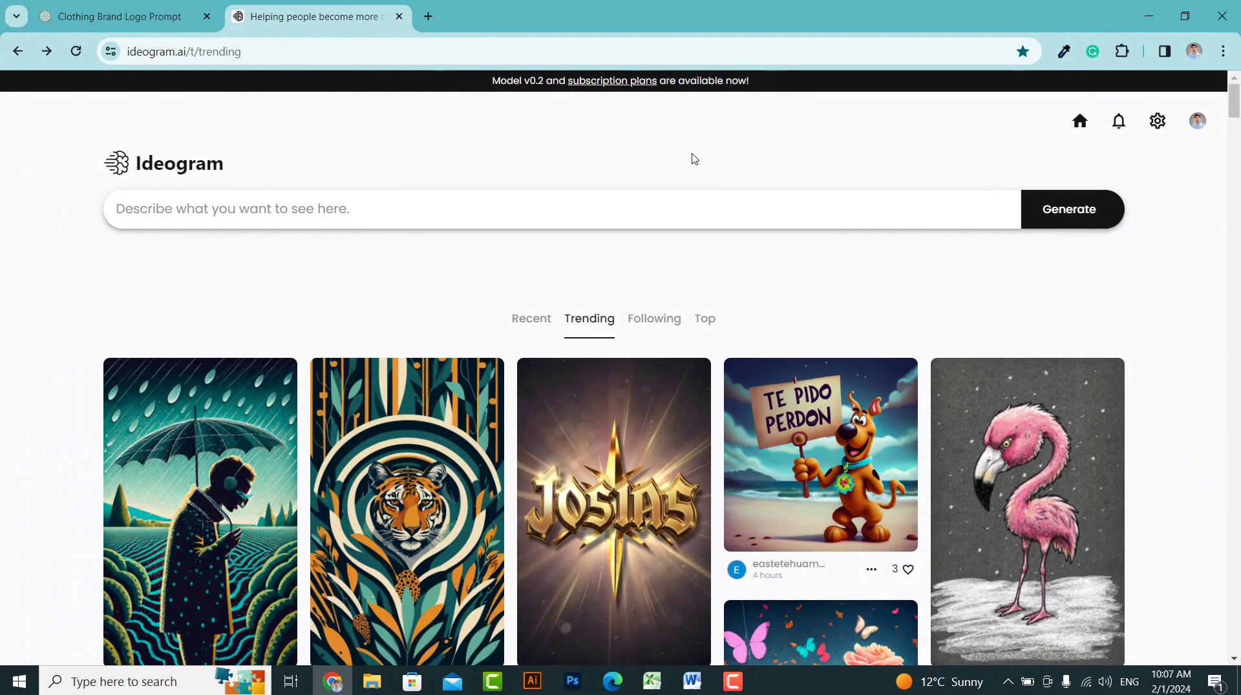
# Paste the pastry brand logo prompt into Ideogram's prompt box, then go to ChatGPT
pyautogui.click(169, 214)
pyautogui.click(235, 207)
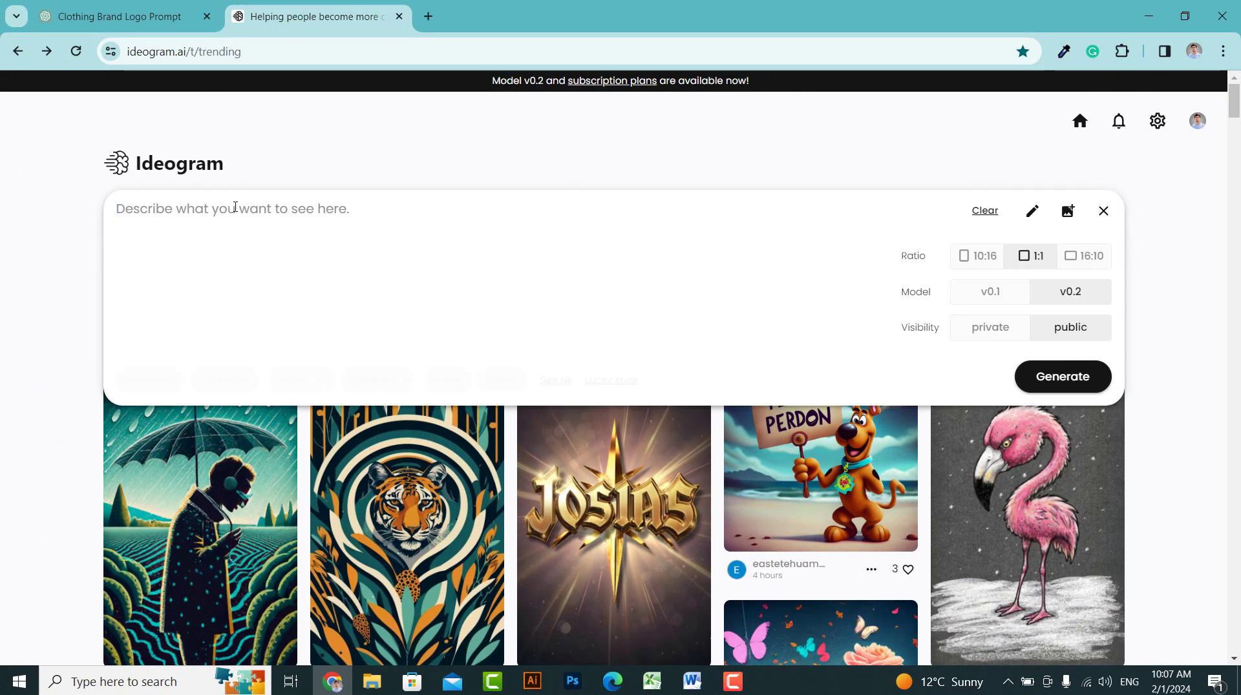
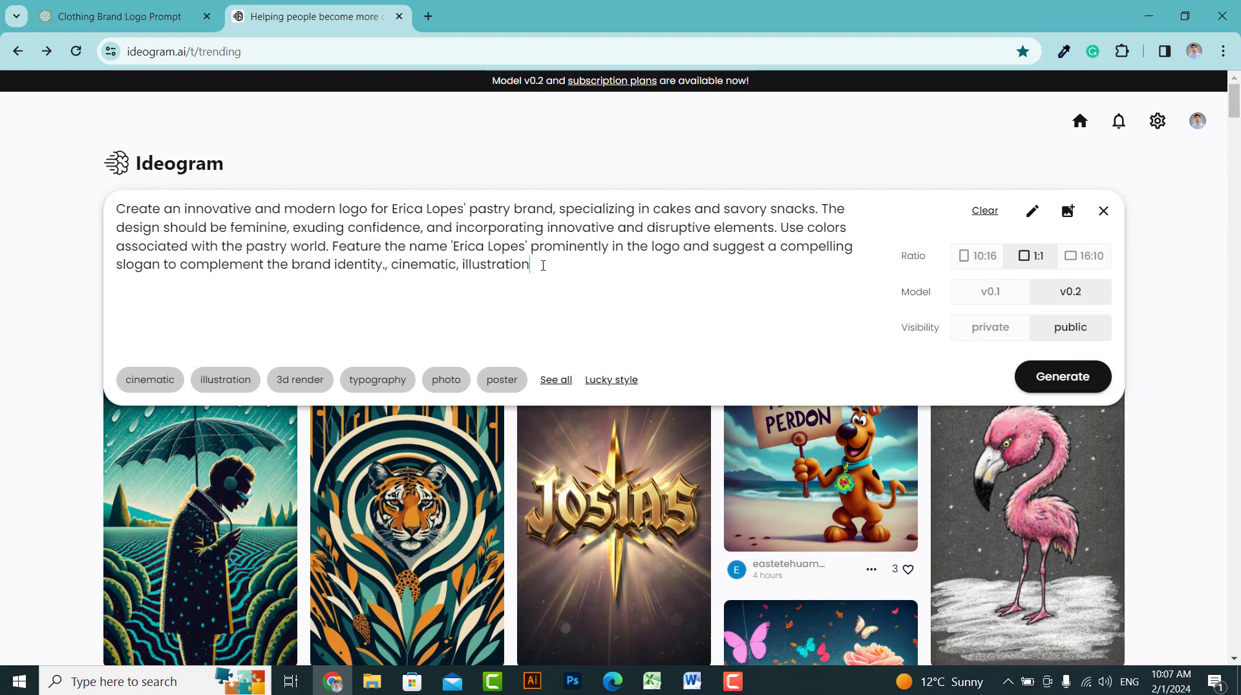
pyautogui.moveTo(435, 258); pyautogui.dragTo(115, 216)
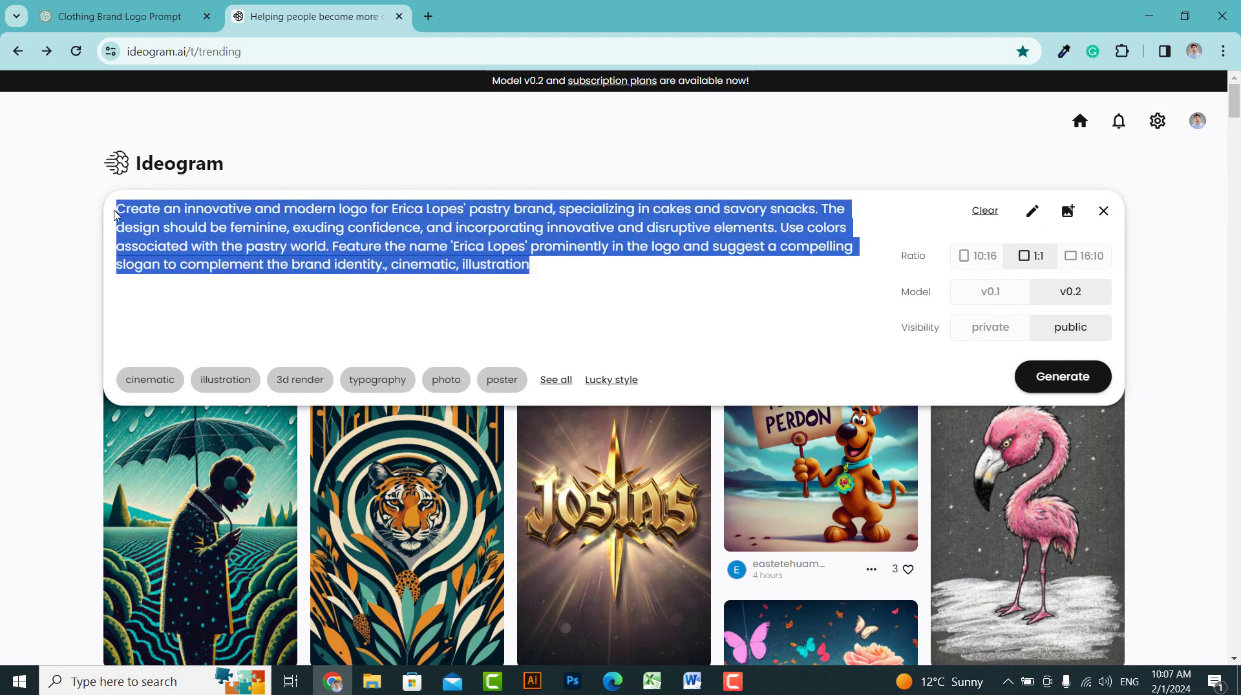
pyautogui.click(330, 247)
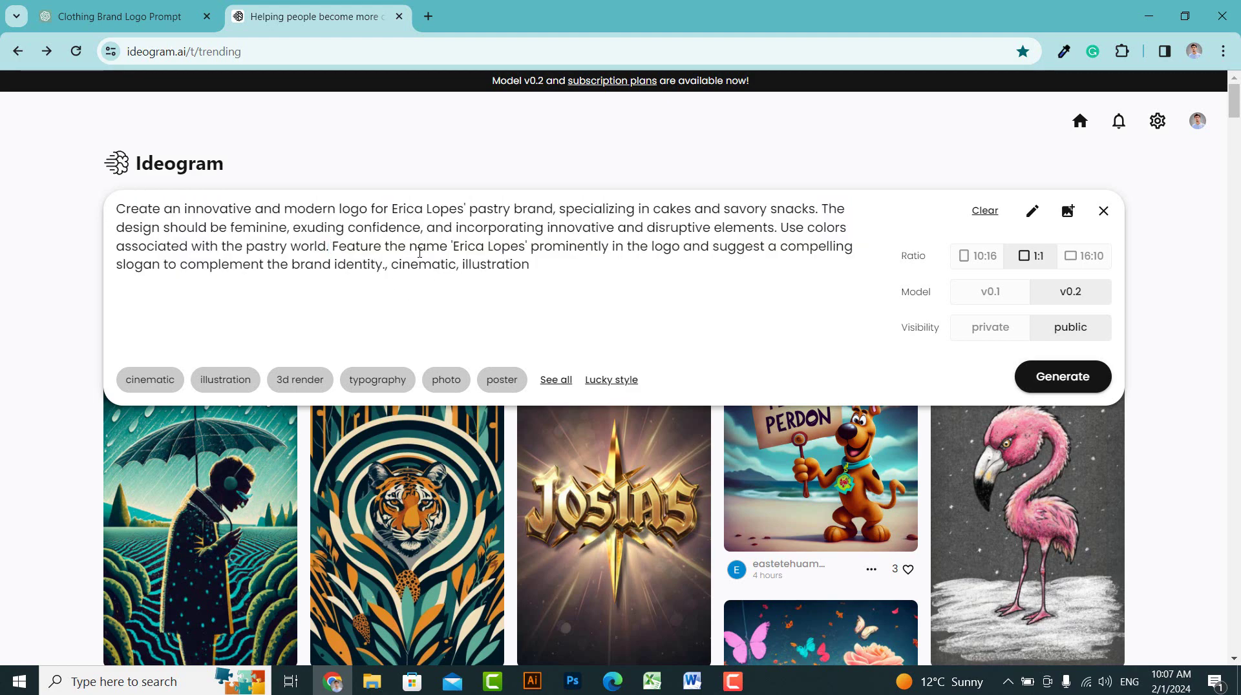
pyautogui.click(107, 13)
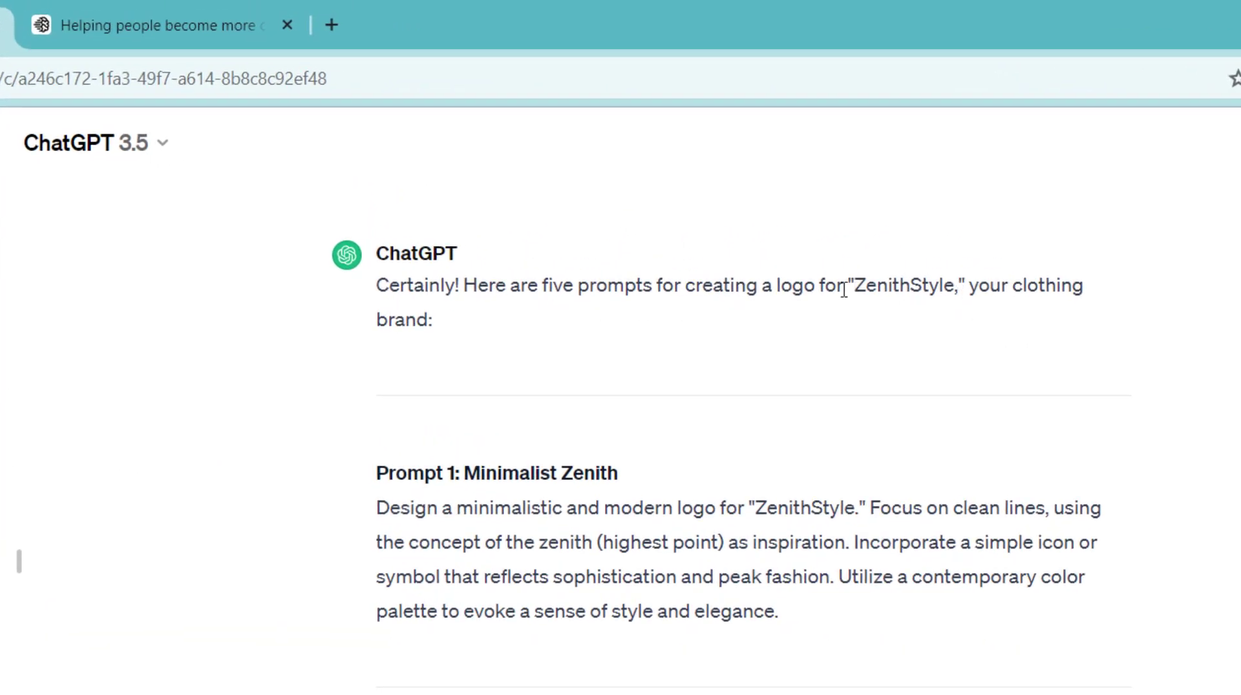
# Review ChatGPT's ZenithStyle logo prompt suggestions, then return to the Ideogram page
pyautogui.moveTo(392, 299); pyautogui.dragTo(460, 329)
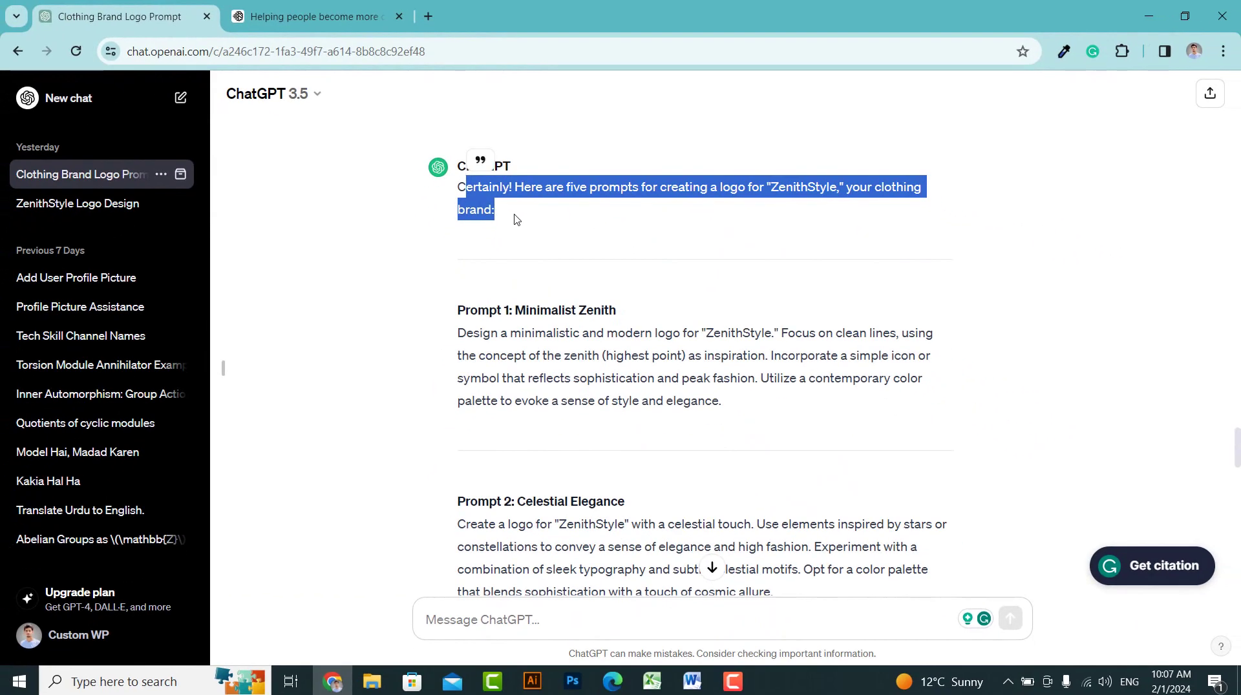
pyautogui.click(433, 325)
pyautogui.tripleClick(495, 212)
pyautogui.moveTo(770, 187); pyautogui.dragTo(839, 188)
pyautogui.scroll(-9, 545, 246)
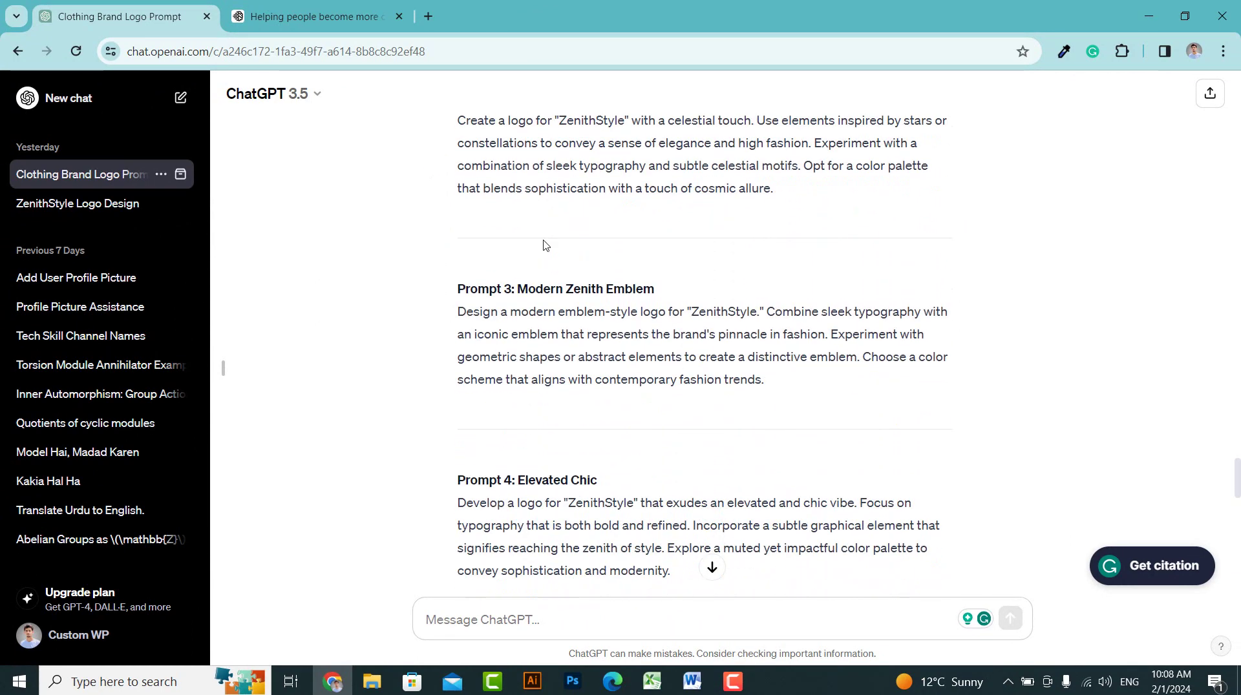
pyautogui.scroll(7, 583, 260)
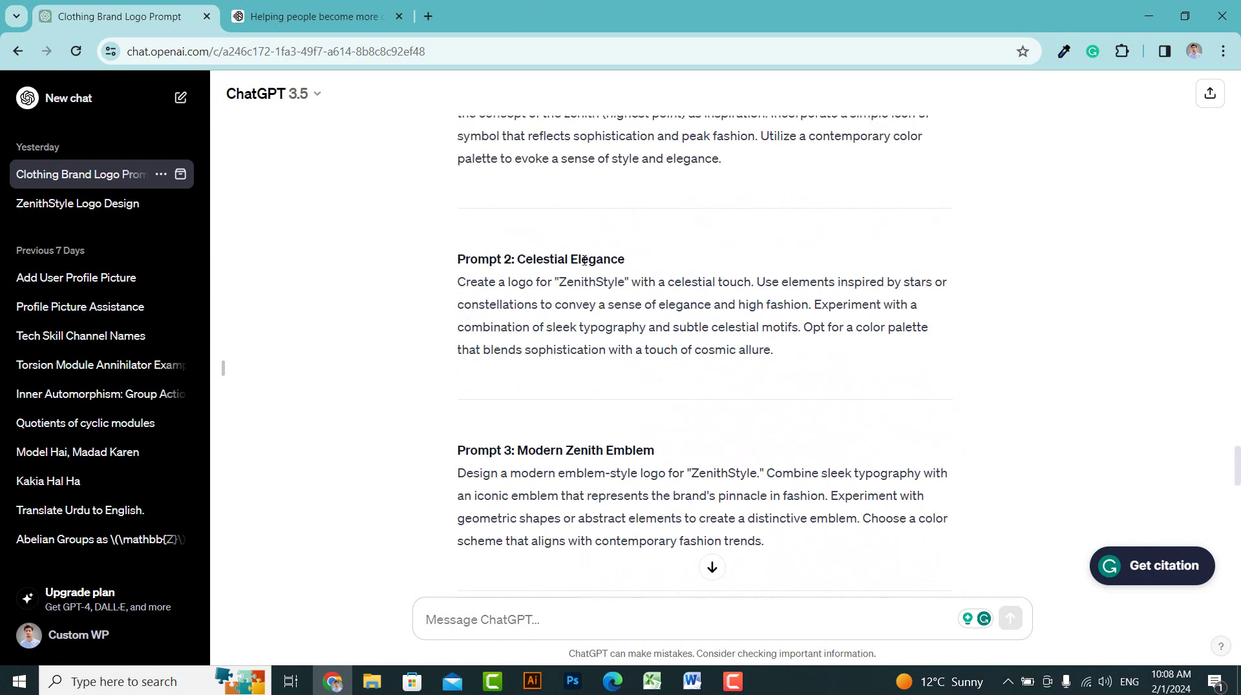
pyautogui.click(343, 8)
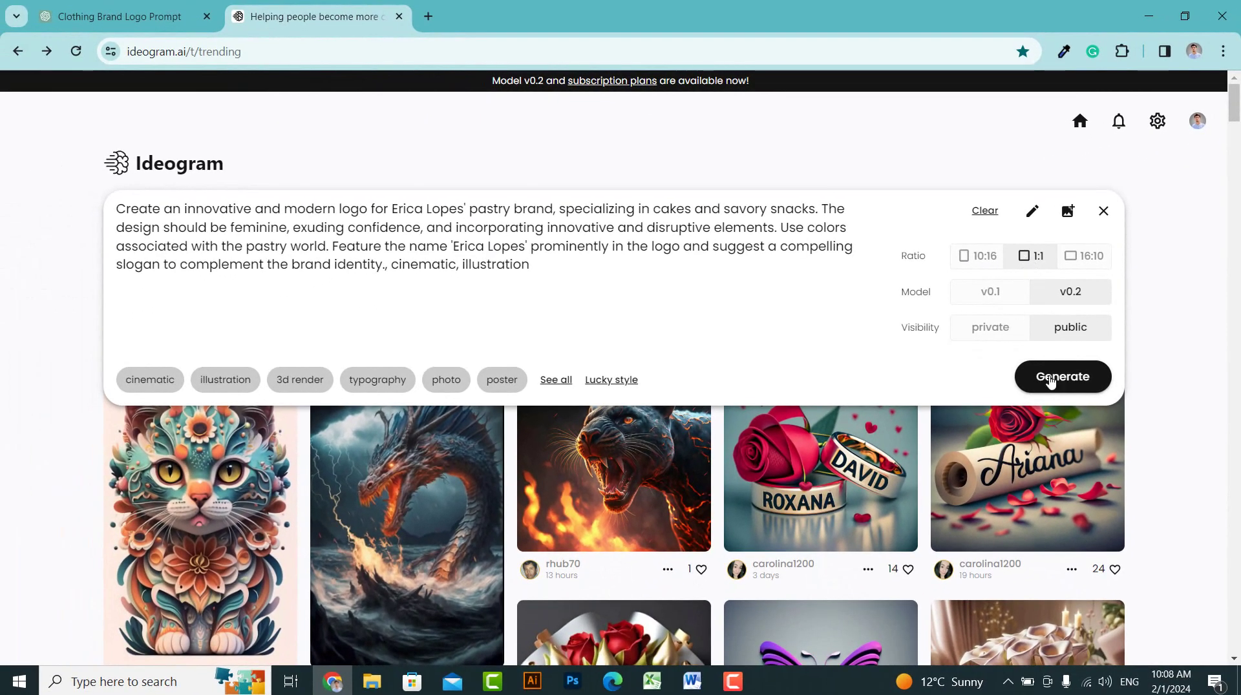
pyautogui.click(1049, 379)
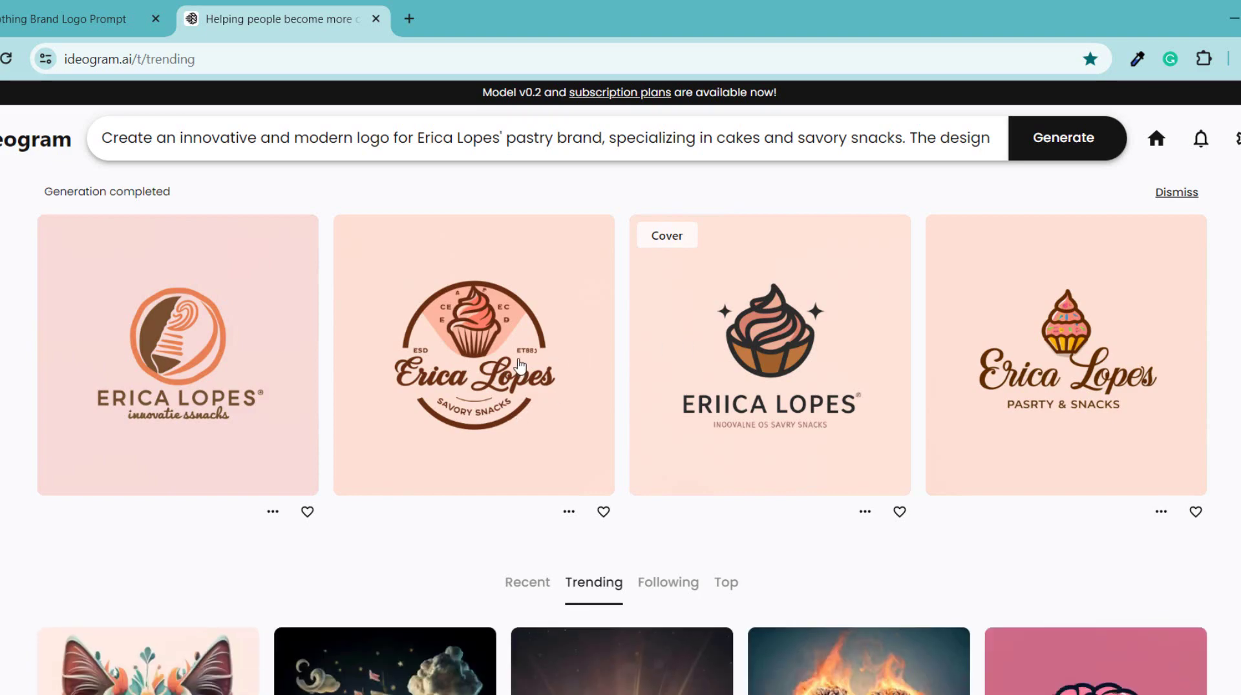
# Open the generated logos and compare the cupcake logo with the round badge variant
pyautogui.click(780, 376)
pyautogui.scroll(-2, 505, 425)
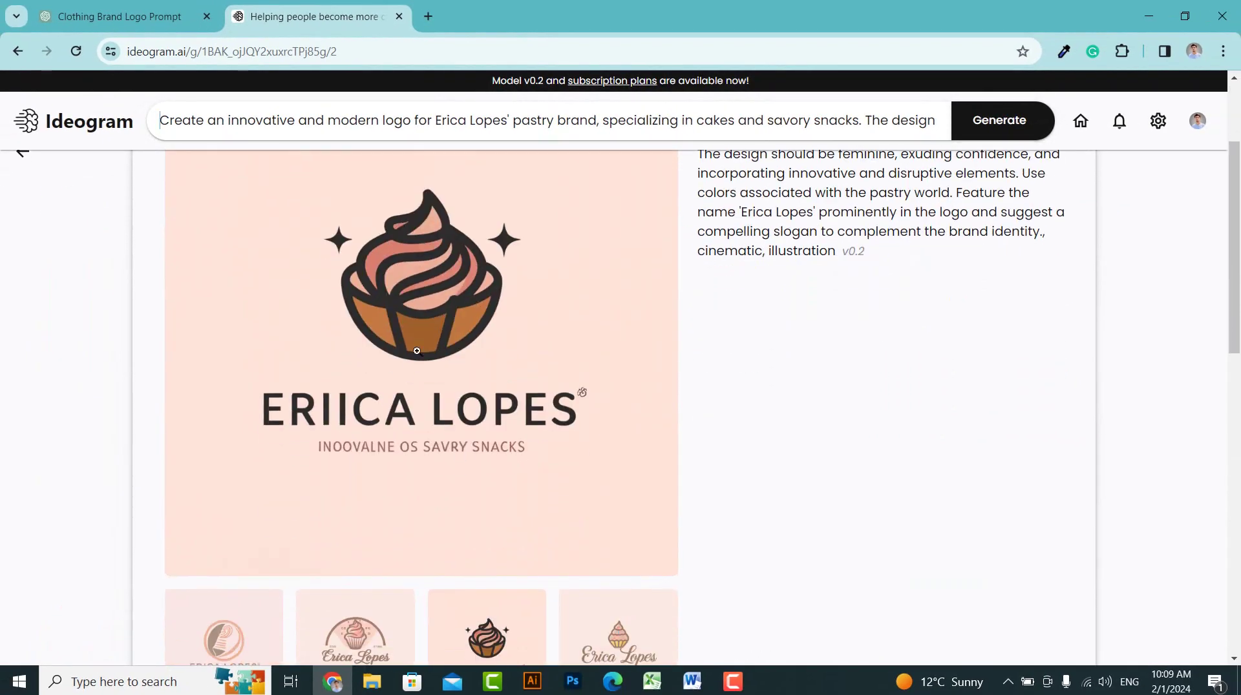
pyautogui.scroll(1, 505, 426)
pyautogui.scroll(1, 512, 373)
pyautogui.scroll(-1, 512, 373)
pyautogui.scroll(-4, 452, 394)
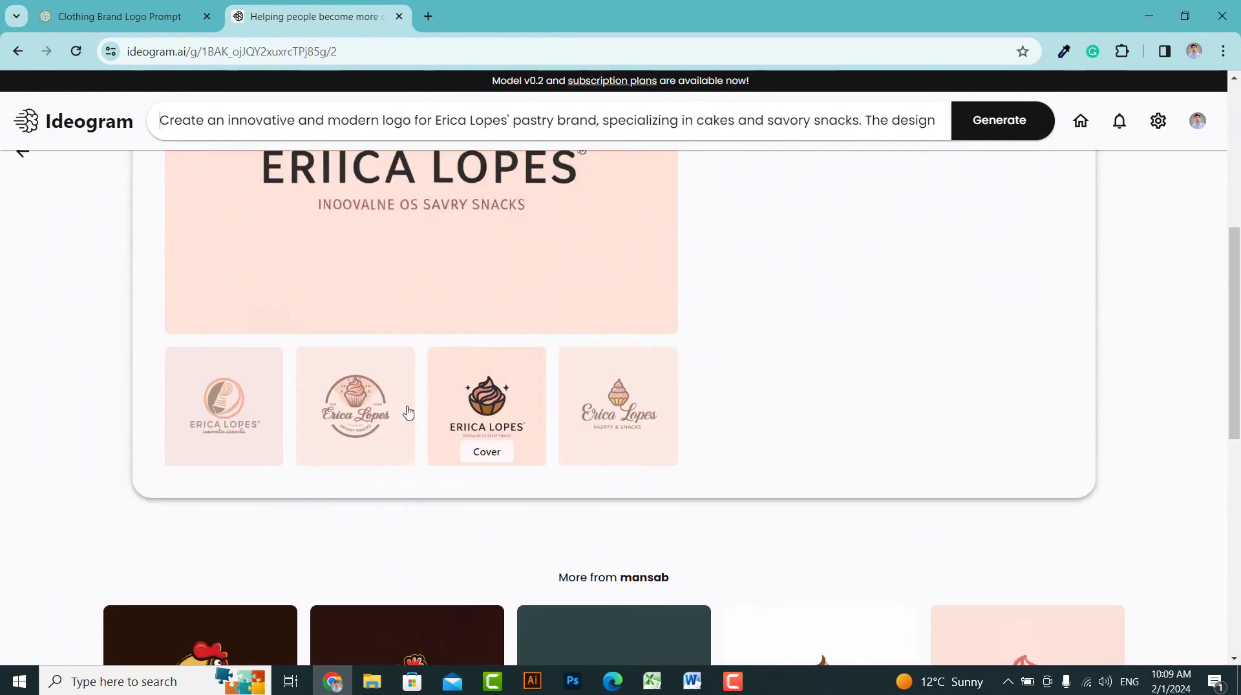
pyautogui.click(400, 414)
pyautogui.scroll(4, 381, 411)
pyautogui.scroll(-3, 414, 388)
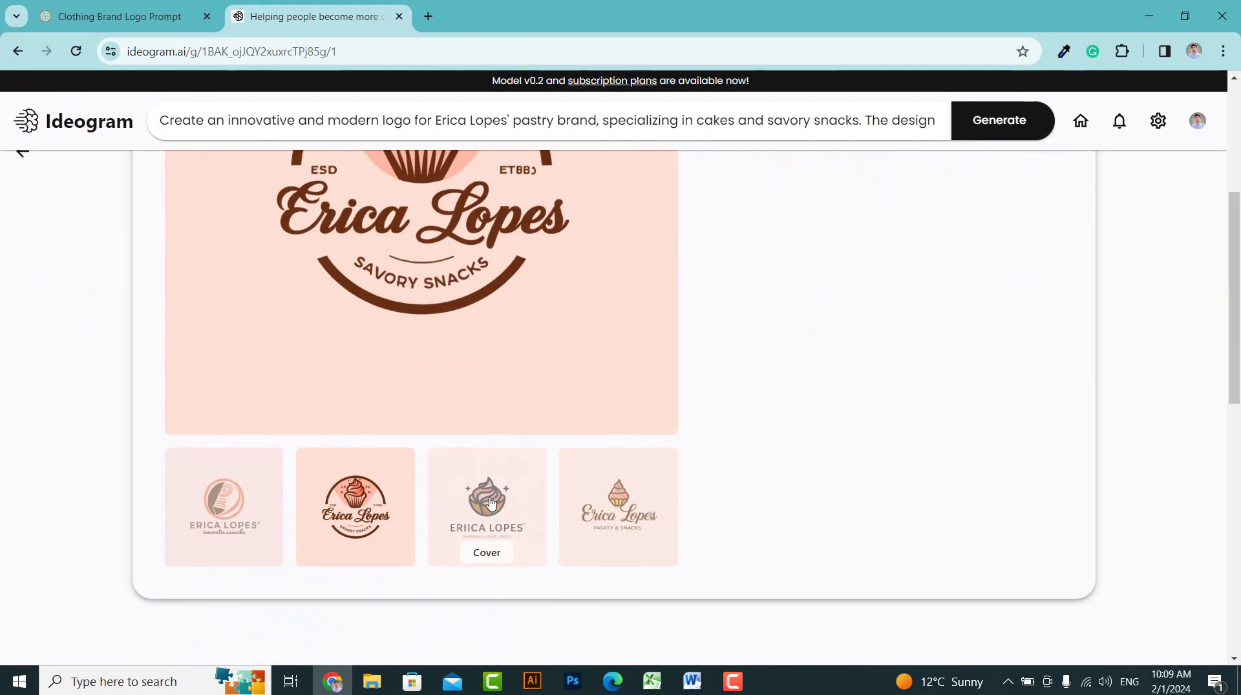
pyautogui.click(493, 527)
pyautogui.scroll(4, 685, 316)
pyautogui.scroll(1, 686, 317)
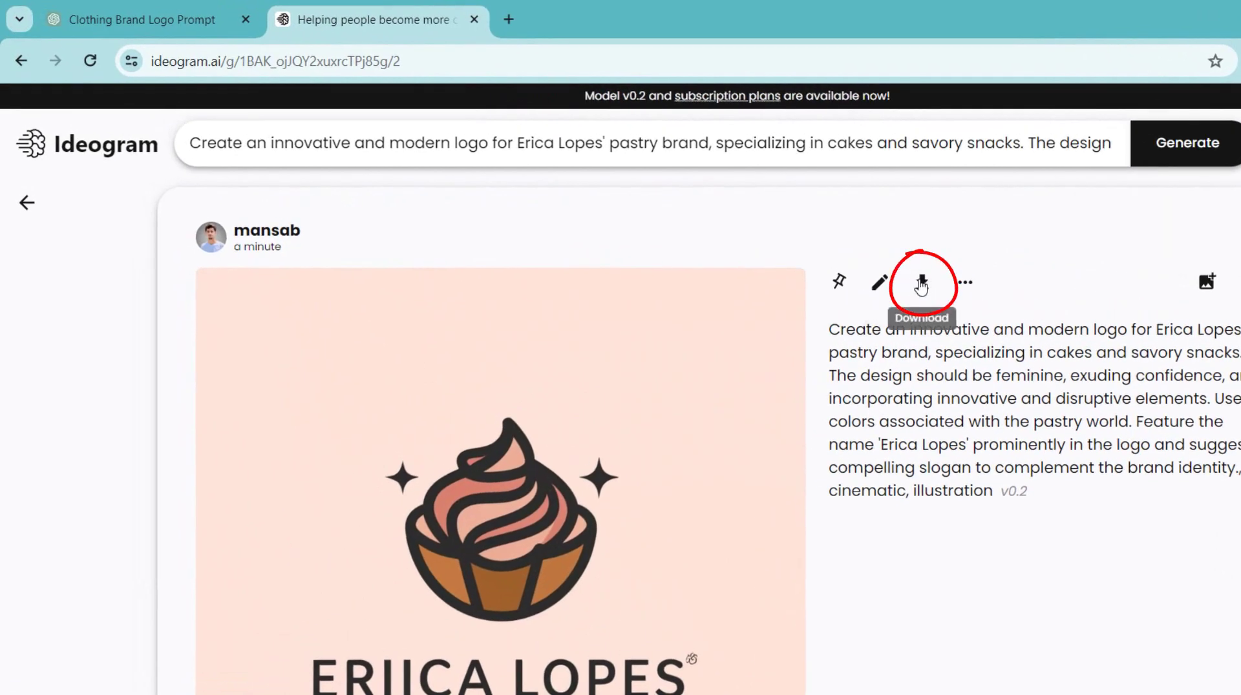
pyautogui.click(921, 286)
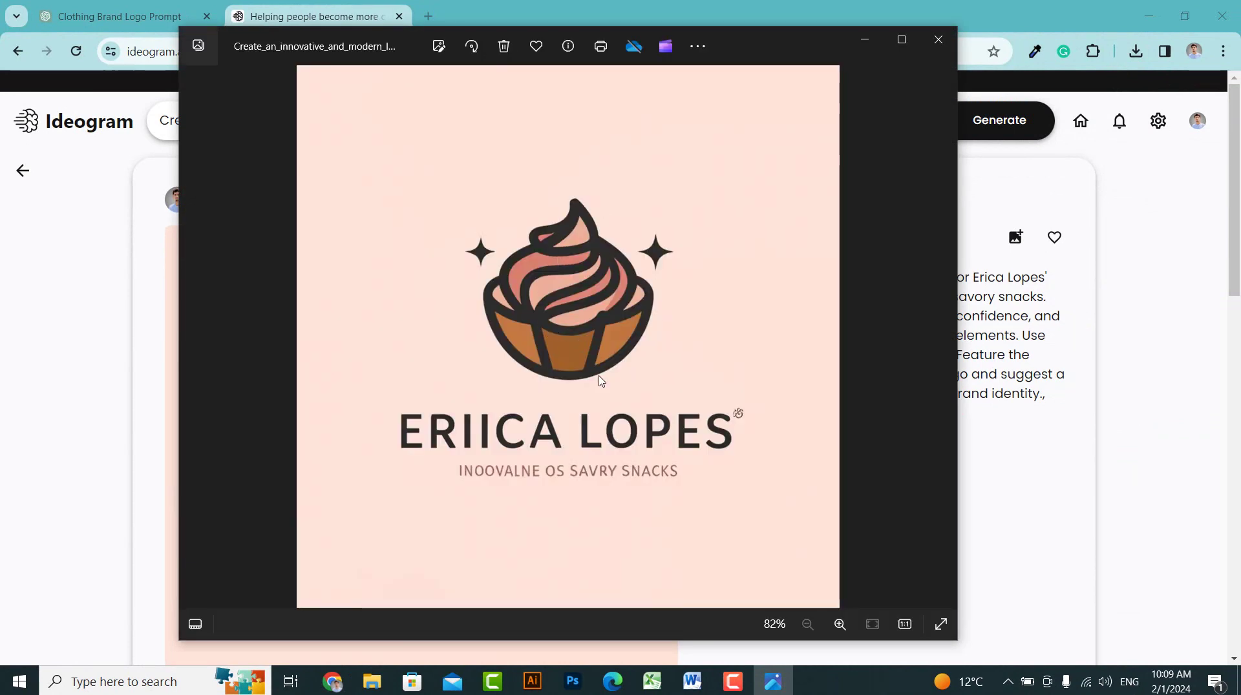
# Close the Photos preview of the downloaded cupcake logo JPG
pyautogui.click(939, 39)
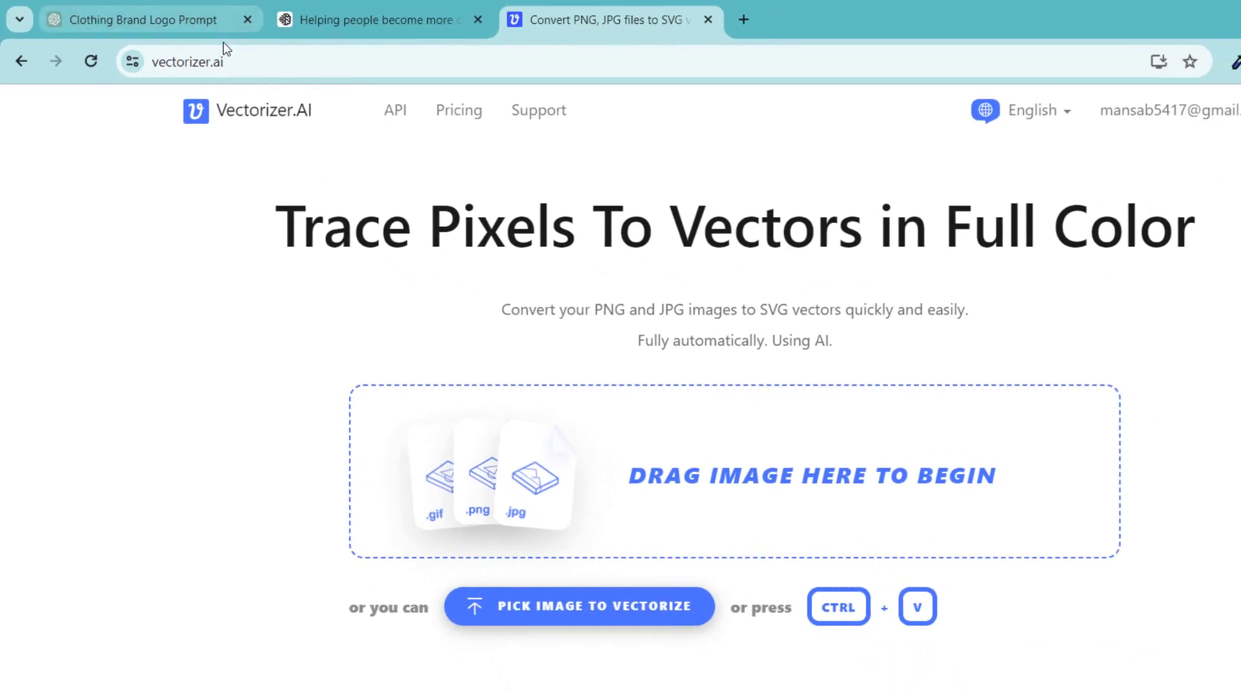
# Upload the downloaded cupcake logo JPG to Vectorizer.AI
pyautogui.moveTo(191, 50); pyautogui.dragTo(144, 56)
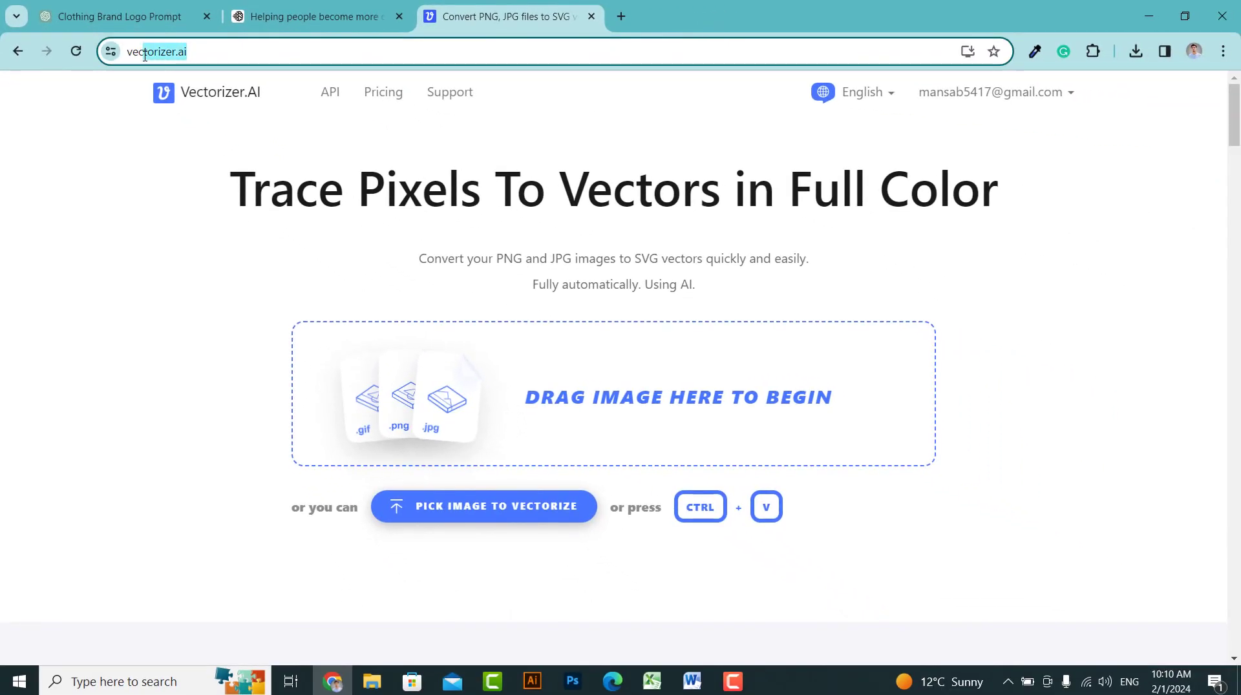
pyautogui.click(191, 172)
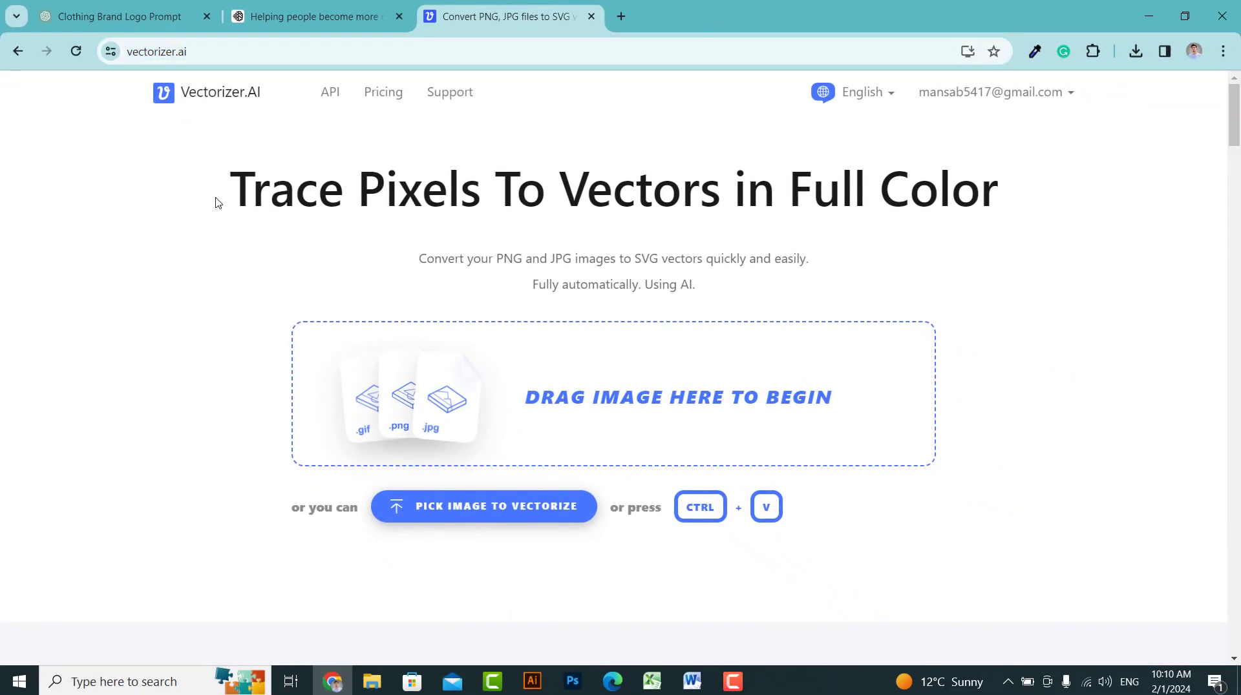
pyautogui.click(432, 391)
pyautogui.doubleClick(191, 168)
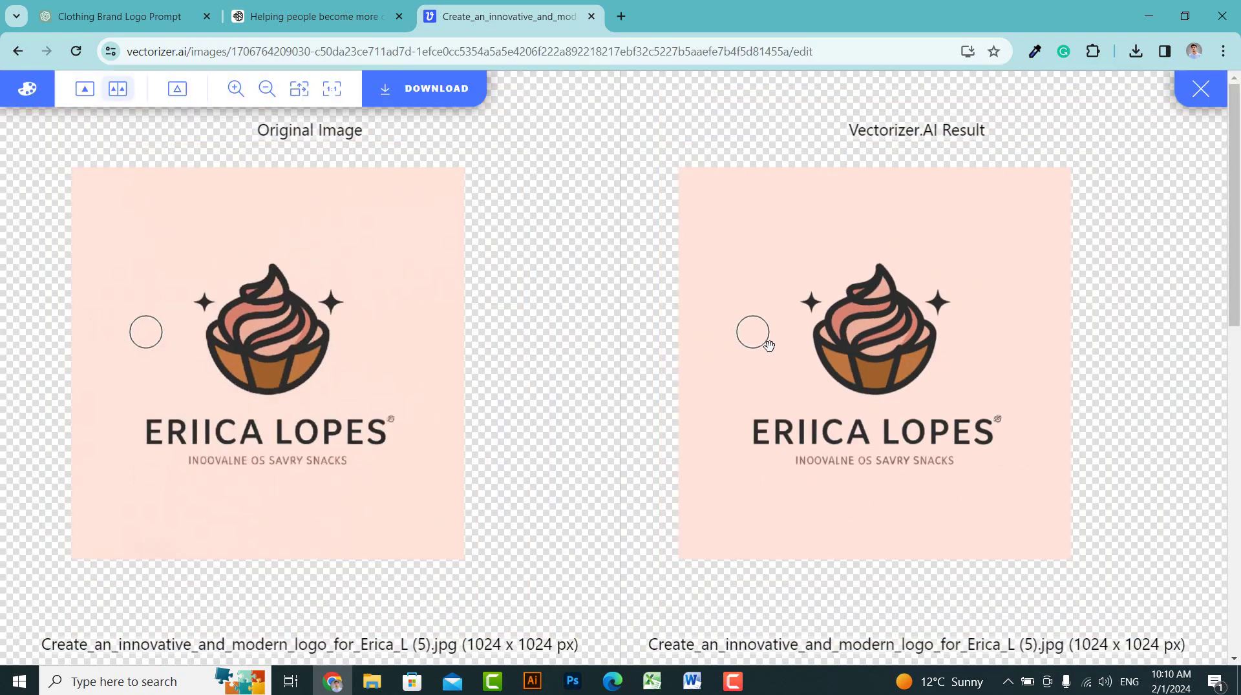
# Zoom in and out to compare the Original Image with the Vectorizer.AI Result
pyautogui.scroll(3, 773, 347)
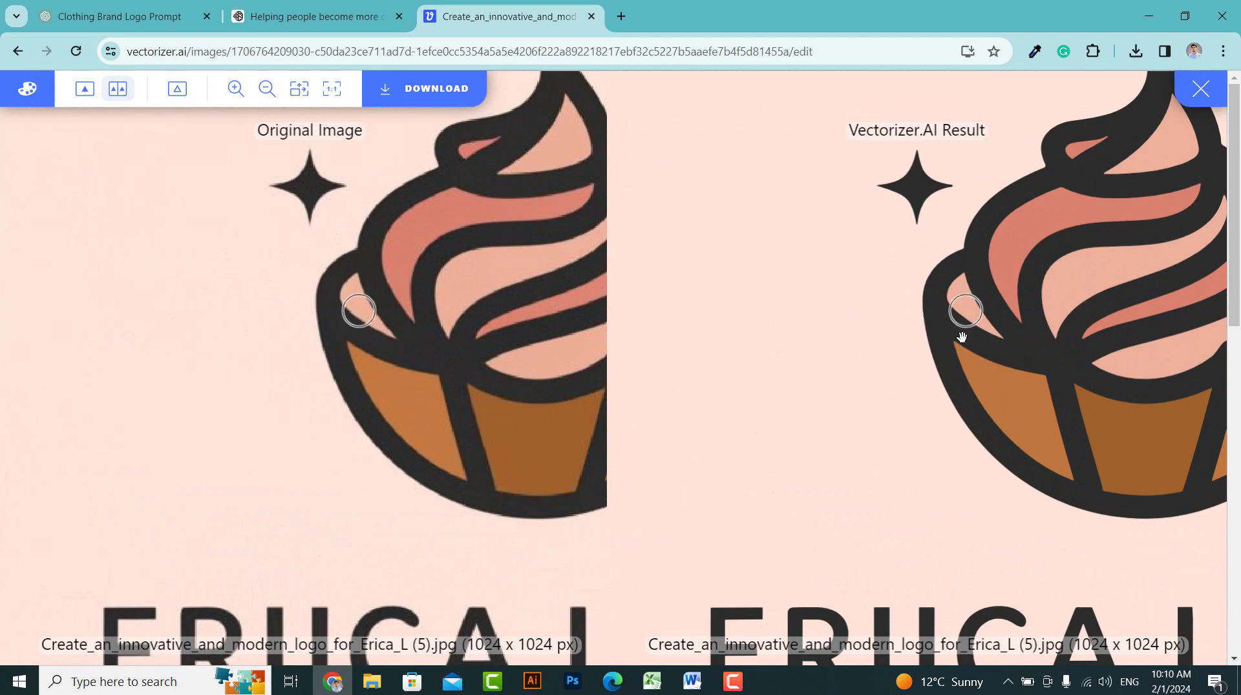
pyautogui.scroll(-3, 712, 325)
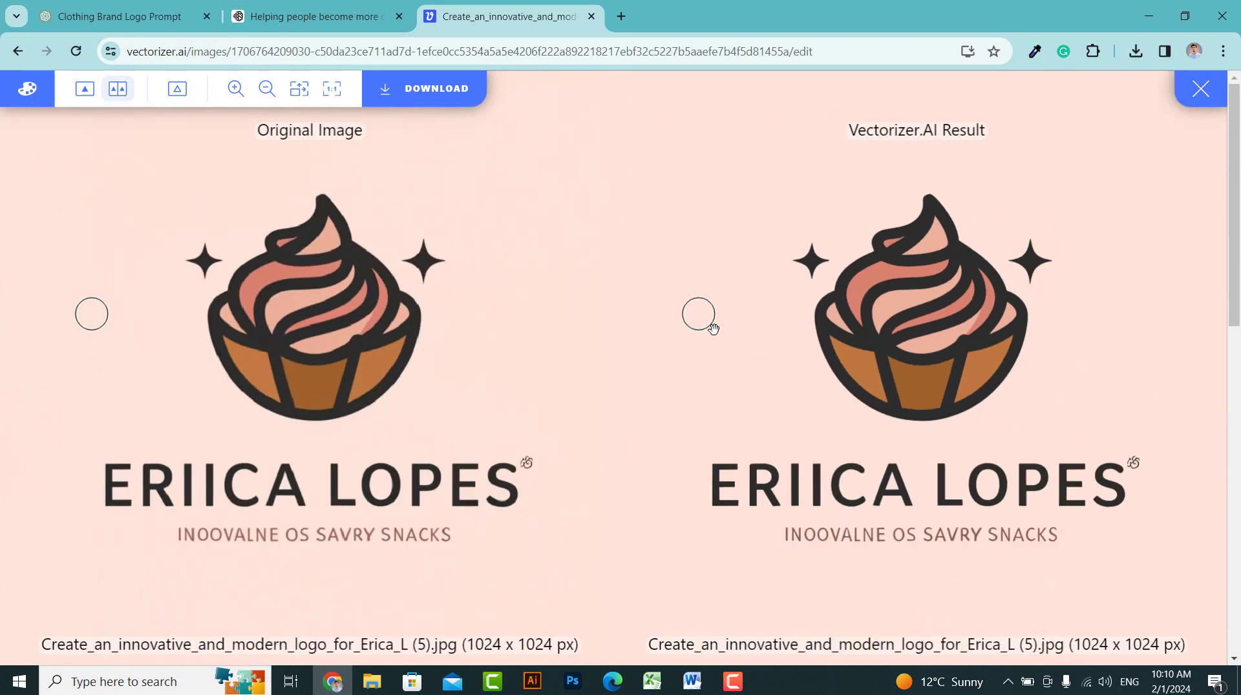
pyautogui.scroll(1, 713, 329)
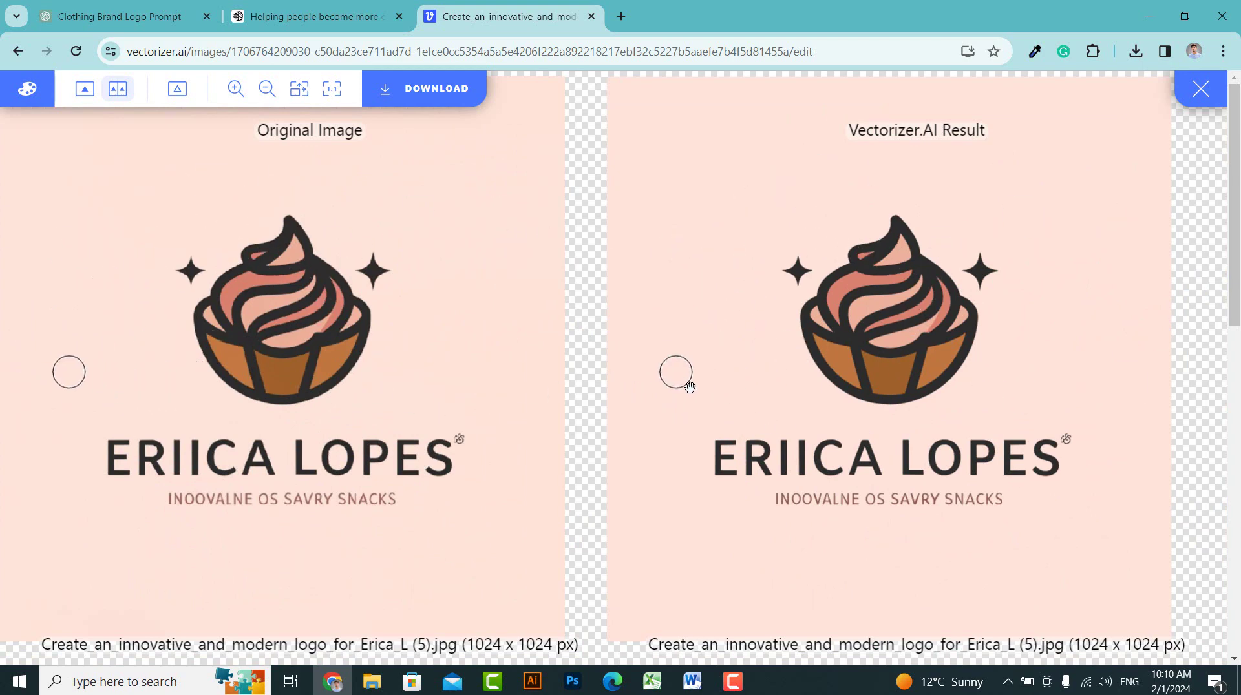
pyautogui.scroll(-1, 638, 361)
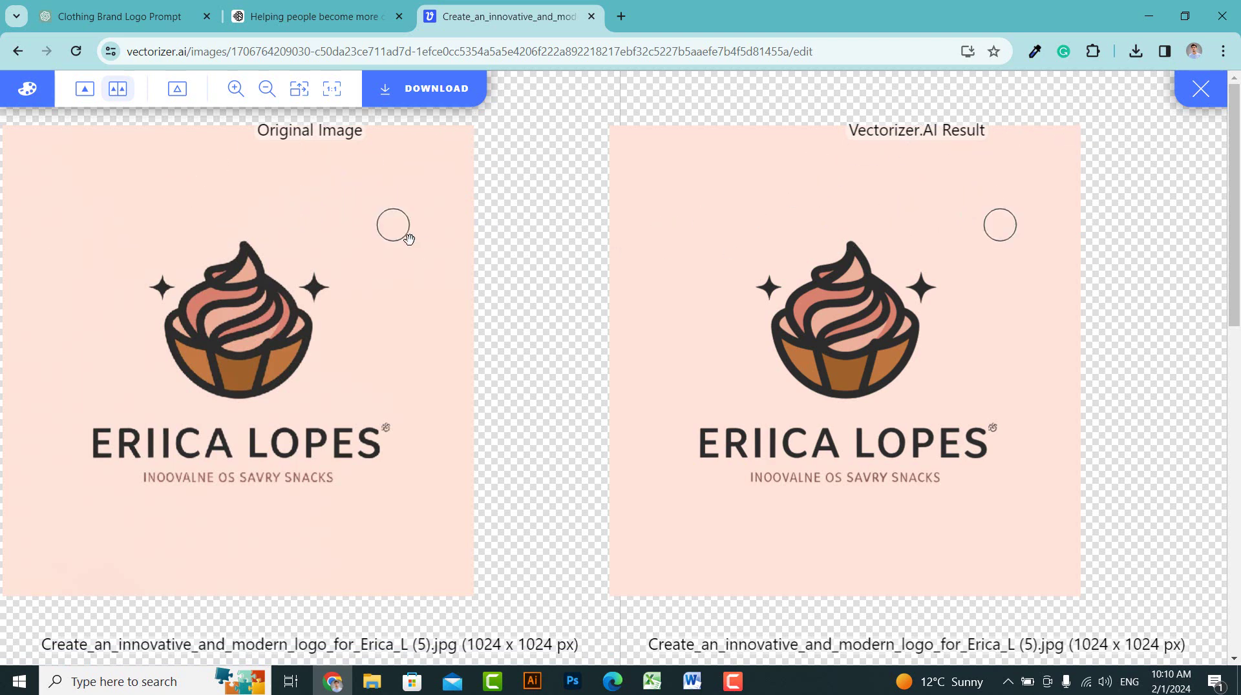
# Return to Ideogram and scroll up to the cupcake logo and its full prompt
pyautogui.click(327, 24)
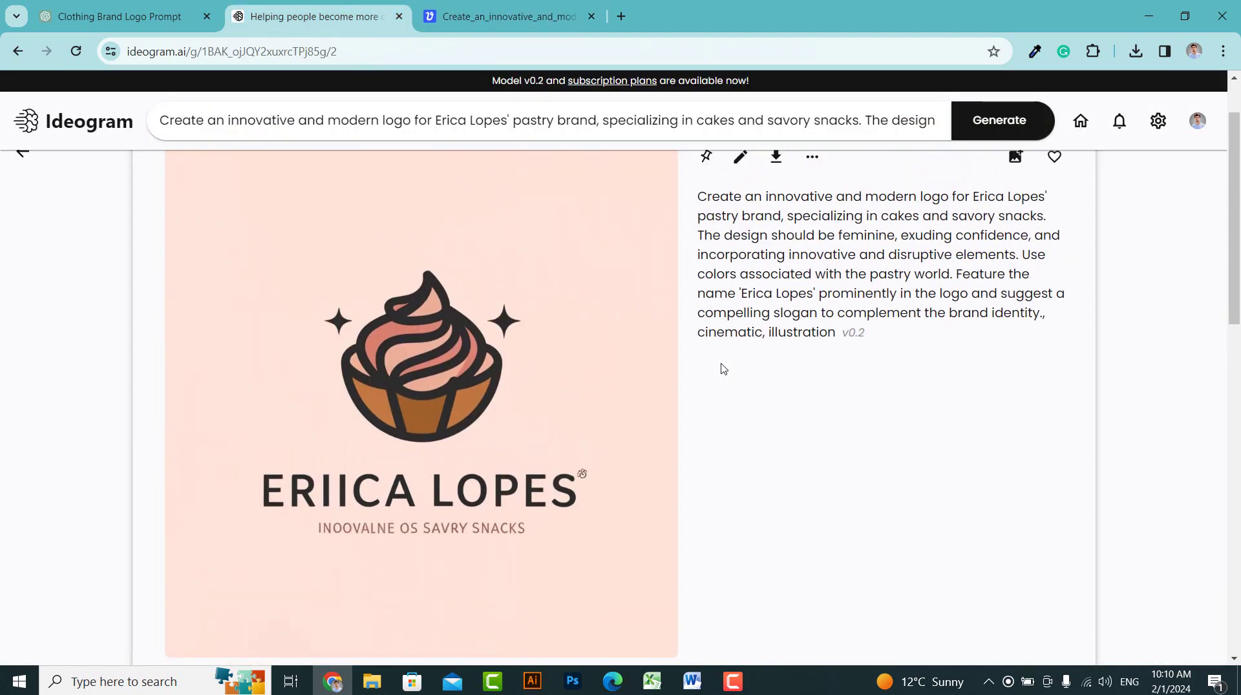
pyautogui.scroll(1, 722, 368)
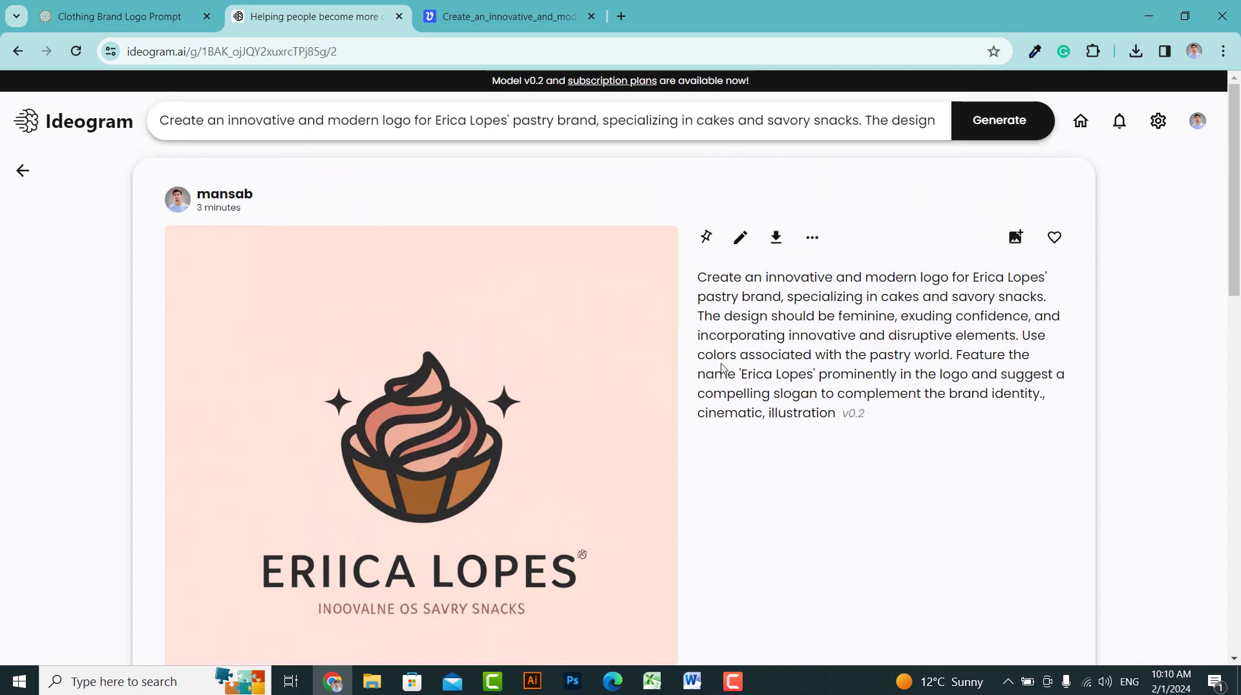